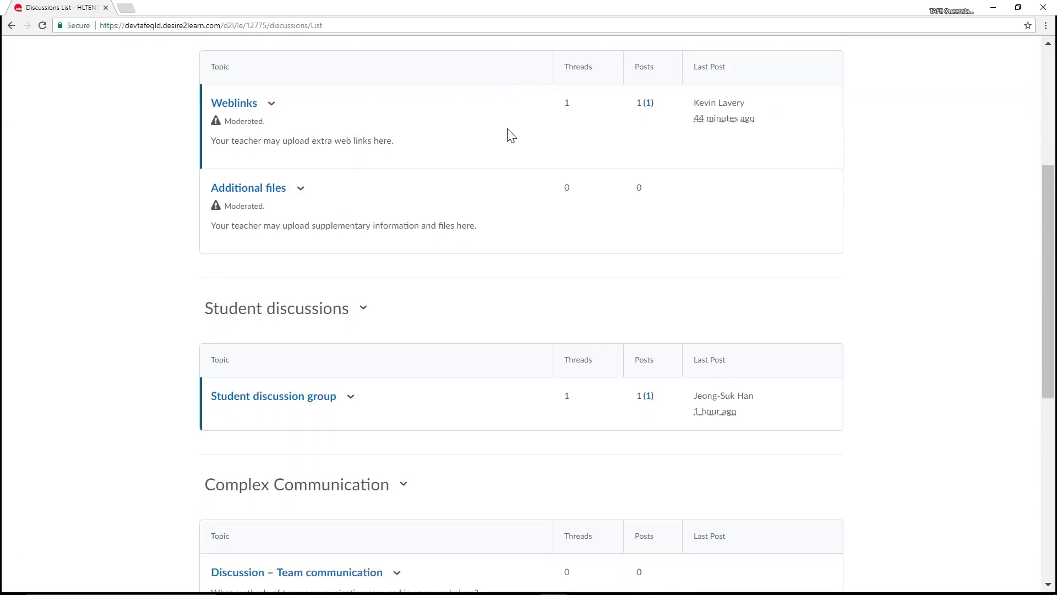
Step: Open the Therapeutic communication discussion topic and expand the full text of the "my experience" post
{"action": "scroll", "coordinate": [516, 146], "scroll_direction": "down", "scroll_amount": 3}
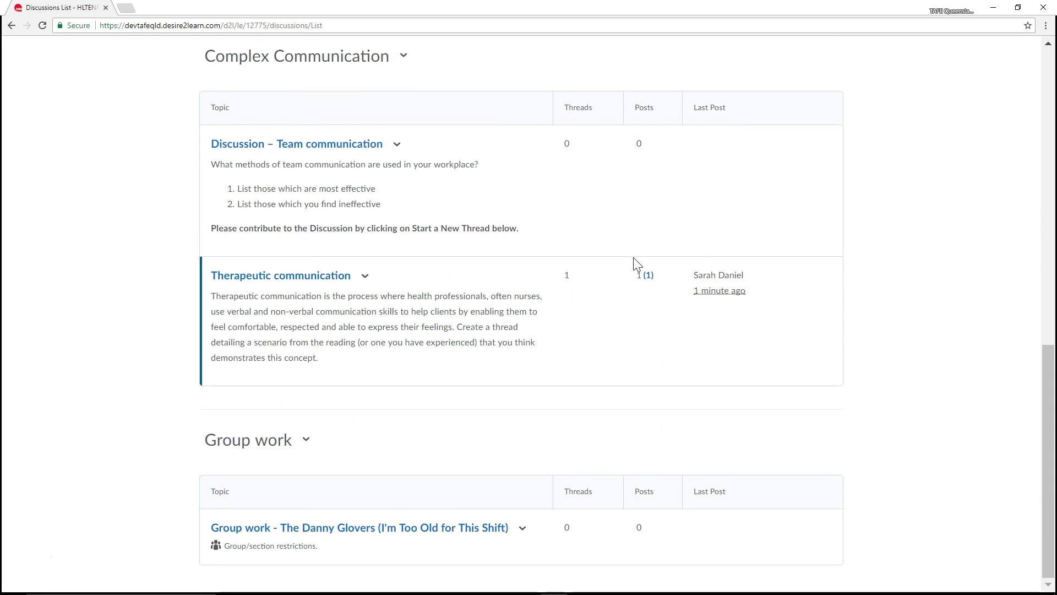
{"action": "left_click", "coordinate": [339, 276]}
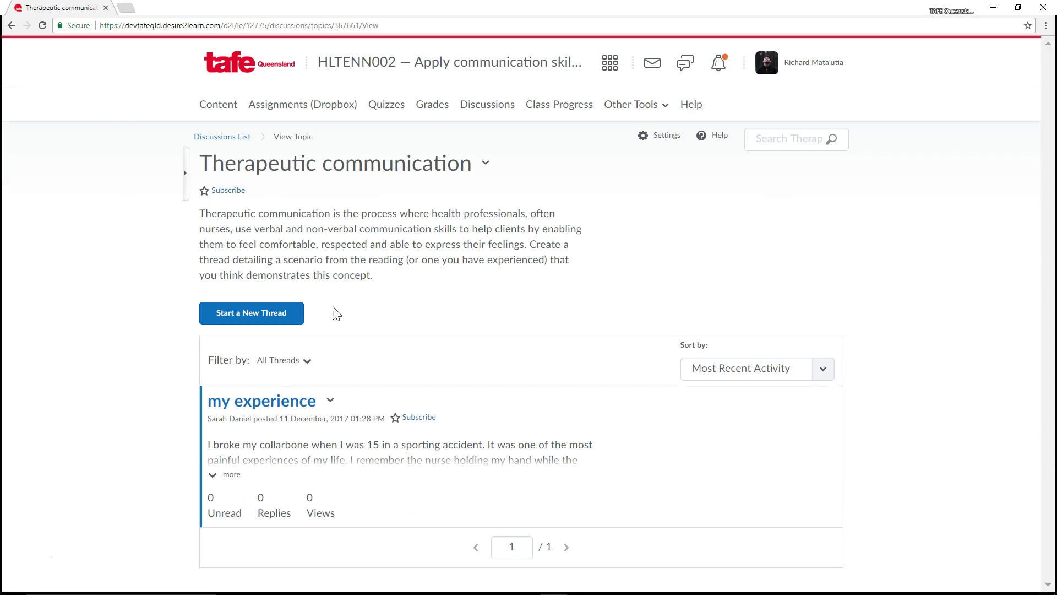
{"action": "left_click", "coordinate": [231, 475]}
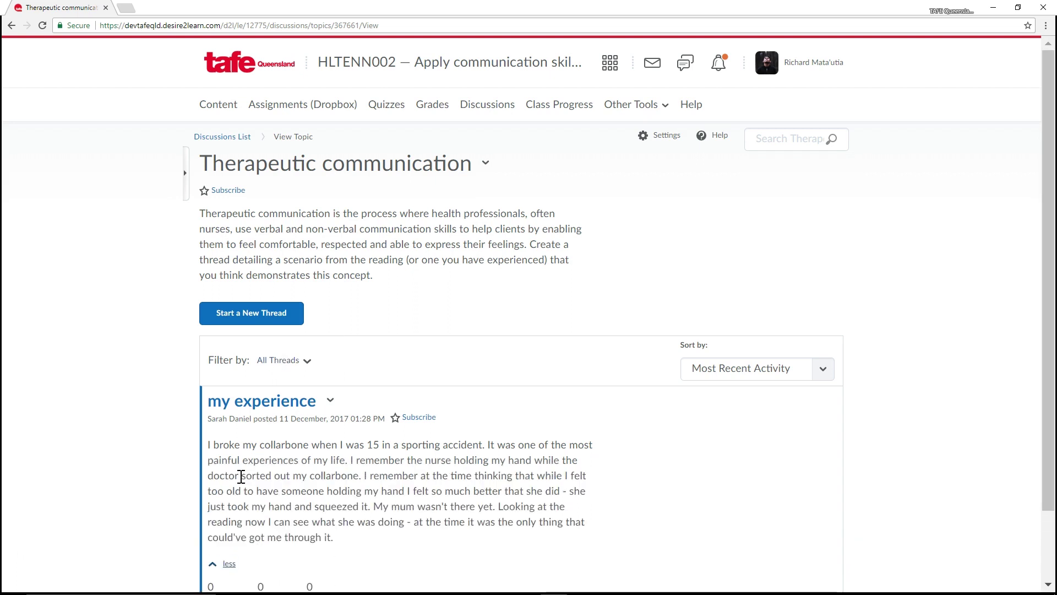
{"action": "key", "text": "F10"}
{"action": "scroll", "coordinate": [293, 475], "scroll_direction": "down", "scroll_amount": 2}
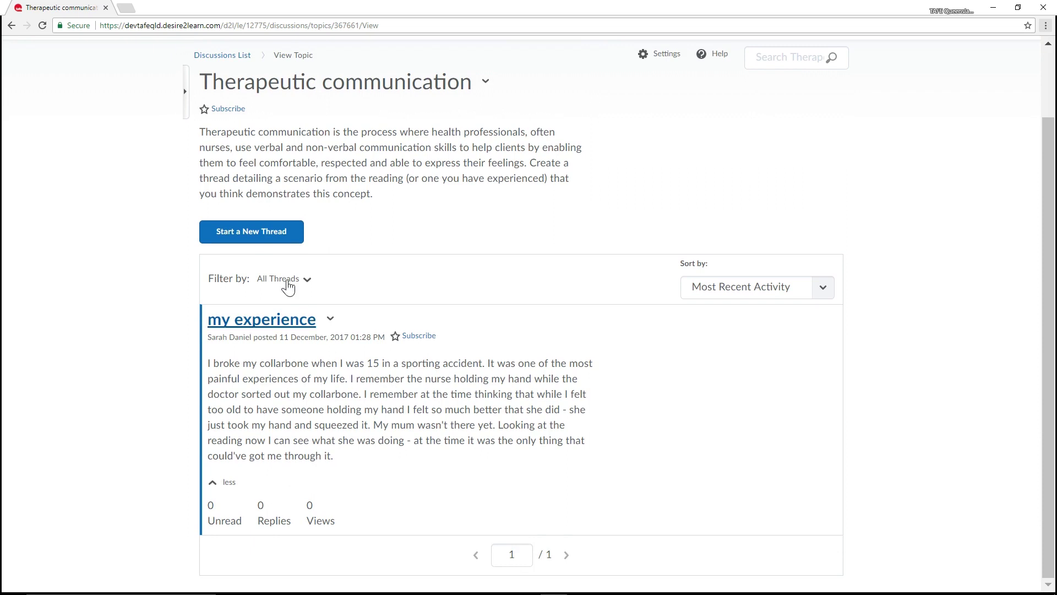
Step: Start a new thread in the Therapeutic communication topic with the subject "Stress on healing"
{"action": "left_click", "coordinate": [267, 241]}
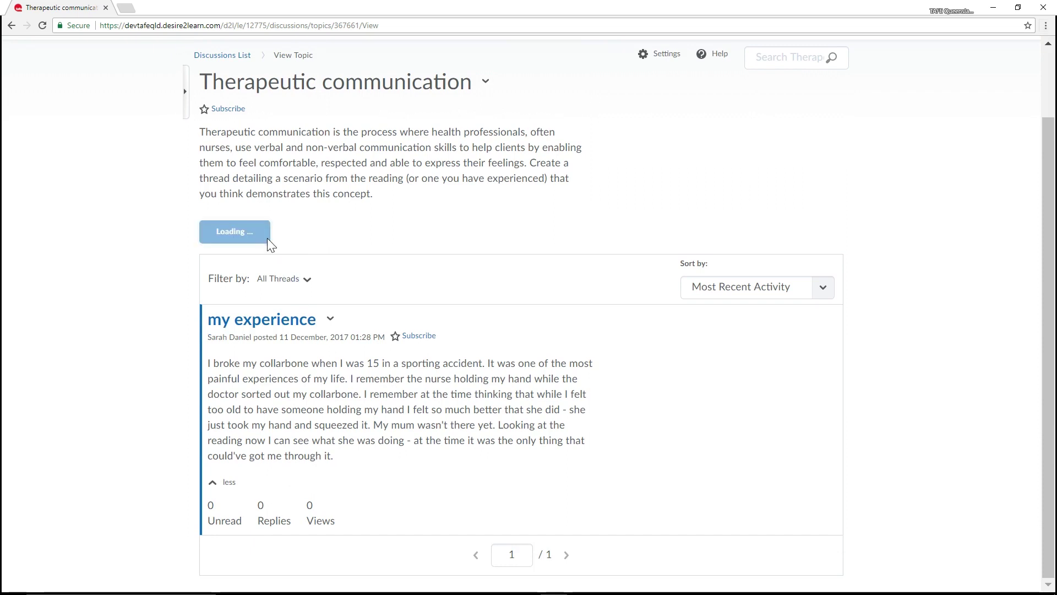
{"action": "type", "text": "Stress on healing"}
{"action": "key", "text": "Tab"}
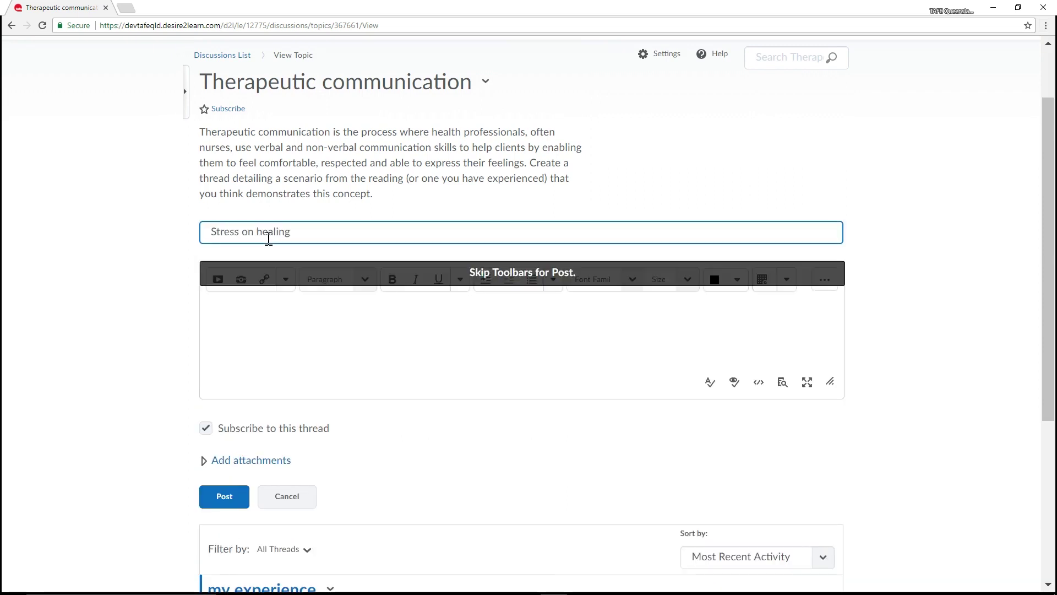
Step: Enter the post body "What I found really interesting in the reading was that concept of how anxiety can make pain worse, make breathing more laboured, etc."
{"action": "left_click", "coordinate": [252, 314]}
{"action": "type", "text": "What I found really interesting in the reading was that concept of how anxiety can make pain worse"}
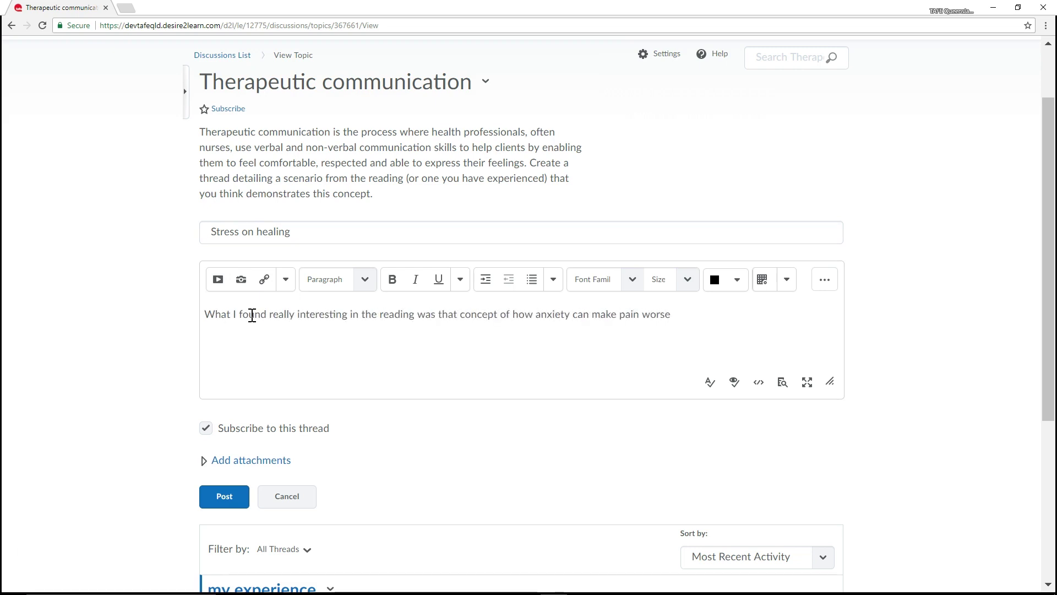
{"action": "type", "text": ", make breathing more laboured, etc. It's interesting to think how interconnected ou"}
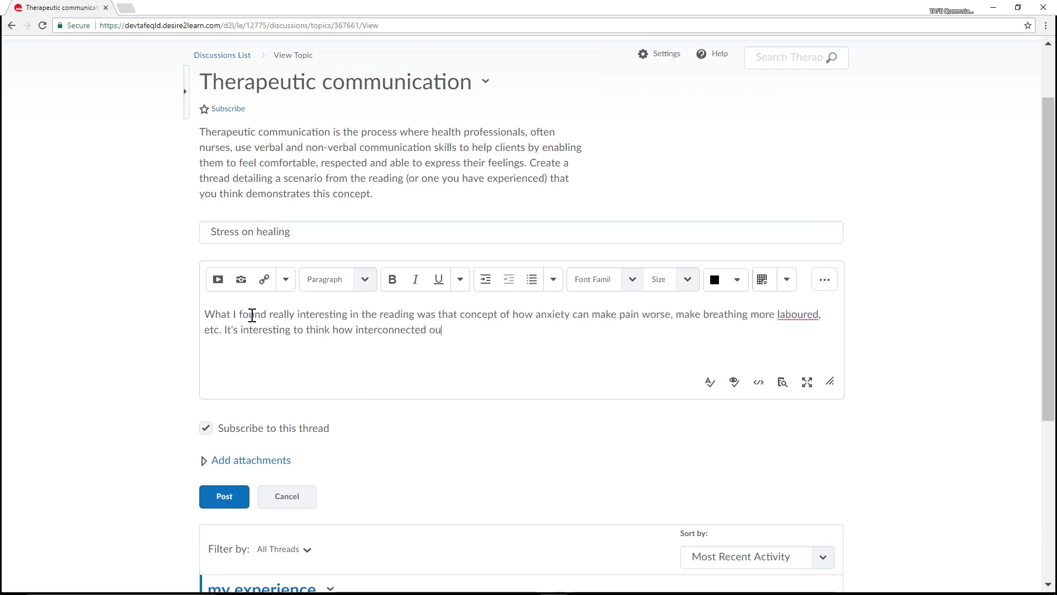
Step: Finish the post's last sentence as "It's interesting to think how interconnected our emotional and physical states are and the adverse effect one can have on the other."
{"action": "type", "text": "r emotional and physical states are and the adverse effect one can have on the other. My brother"}
{"action": "key", "text": "BackSpace"}
{"action": "key", "text": "BackSpace"}
{"action": "key", "text": "BackSpace"}
{"action": "key", "text": "BackSpace"}
{"action": "key", "text": "BackSpace"}
{"action": "key", "text": "BackSpace"}
{"action": "key", "text": "BackSpace"}
{"action": "key", "text": "BackSpace"}
{"action": "key", "text": "BackSpace"}
{"action": "key", "text": "BackSpace"}
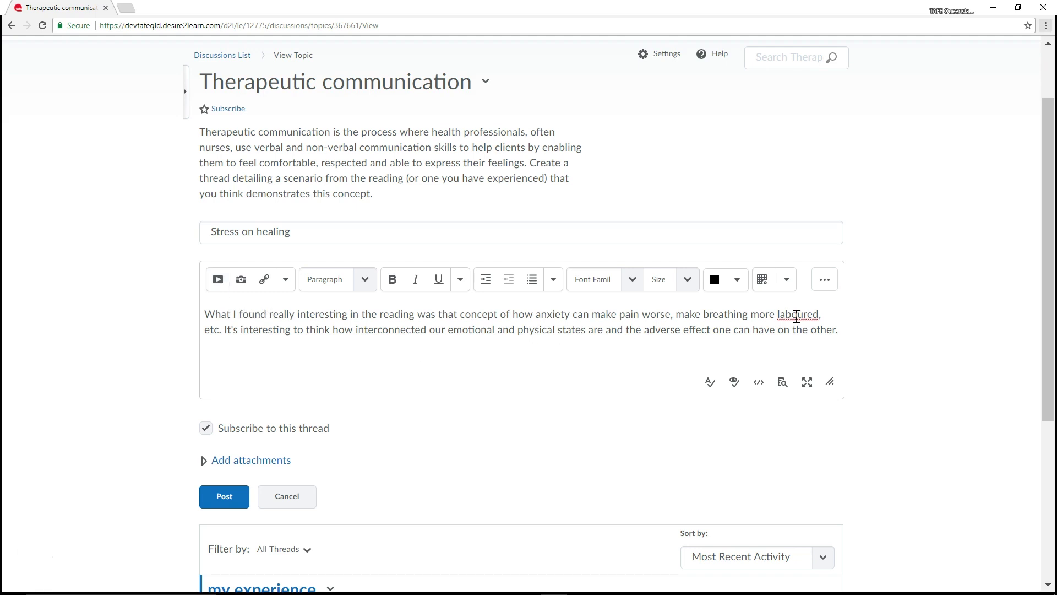
Step: Replace the flagged word "laboured" in the post with the suggested spelling "labored" and preview the post
{"action": "right_click", "coordinate": [800, 315]}
{"action": "left_click", "coordinate": [820, 327]}
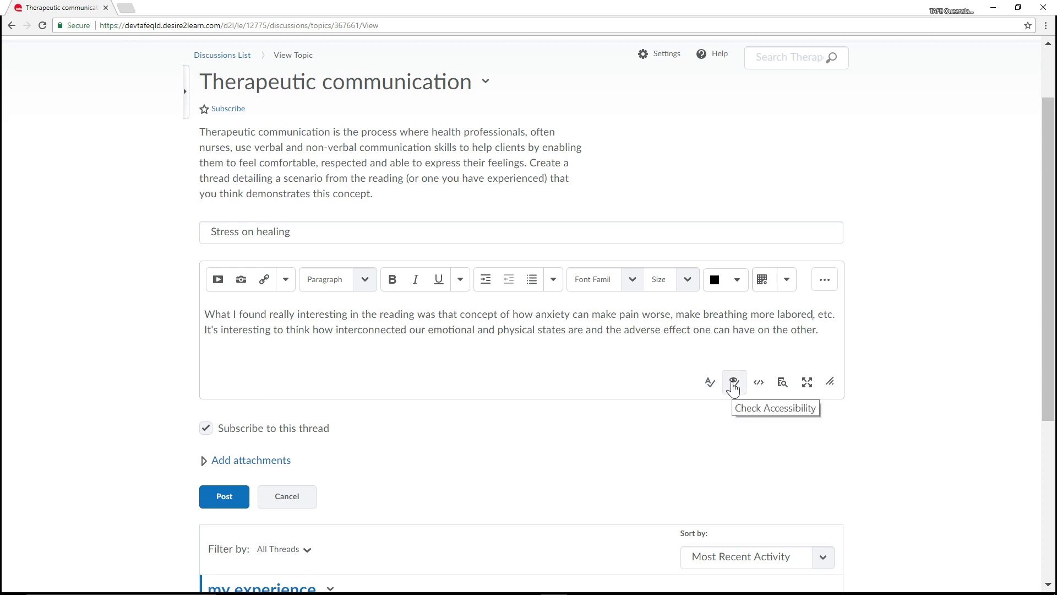
{"action": "left_click", "coordinate": [782, 384]}
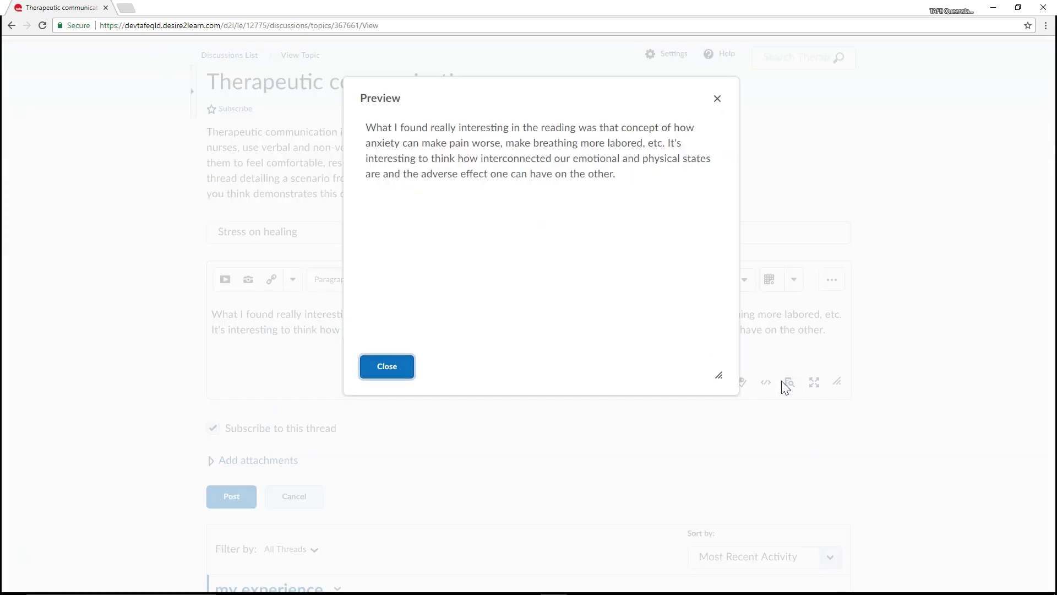
{"action": "left_click", "coordinate": [389, 370]}
Step: Make the message editor taller and post the "Stress on healing" thread with the subscription to it enabled
{"action": "left_click_drag", "start_coordinate": [830, 381], "coordinate": [828, 430]}
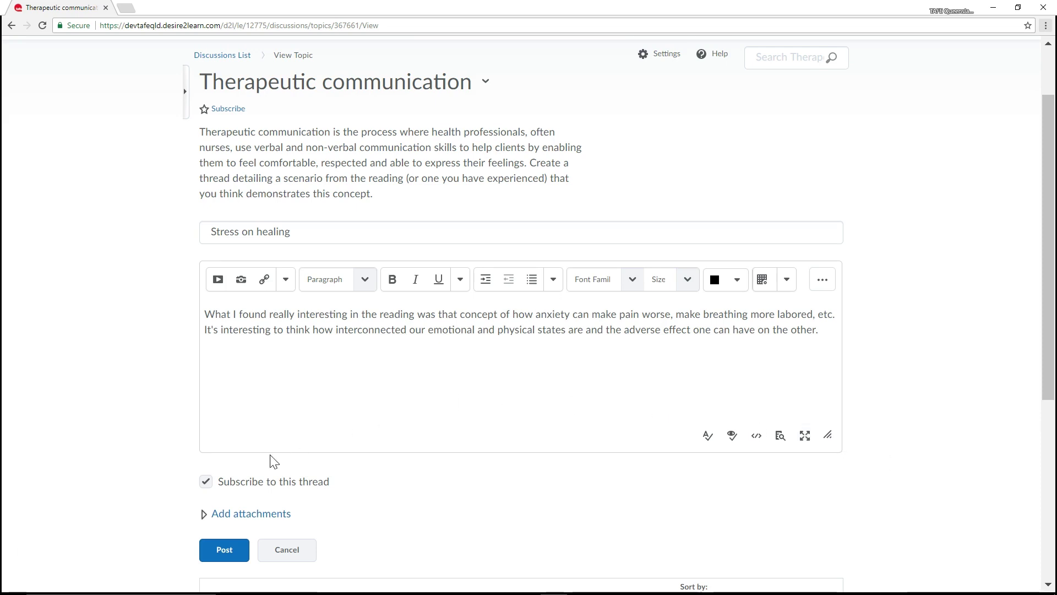
{"action": "left_click", "coordinate": [207, 483]}
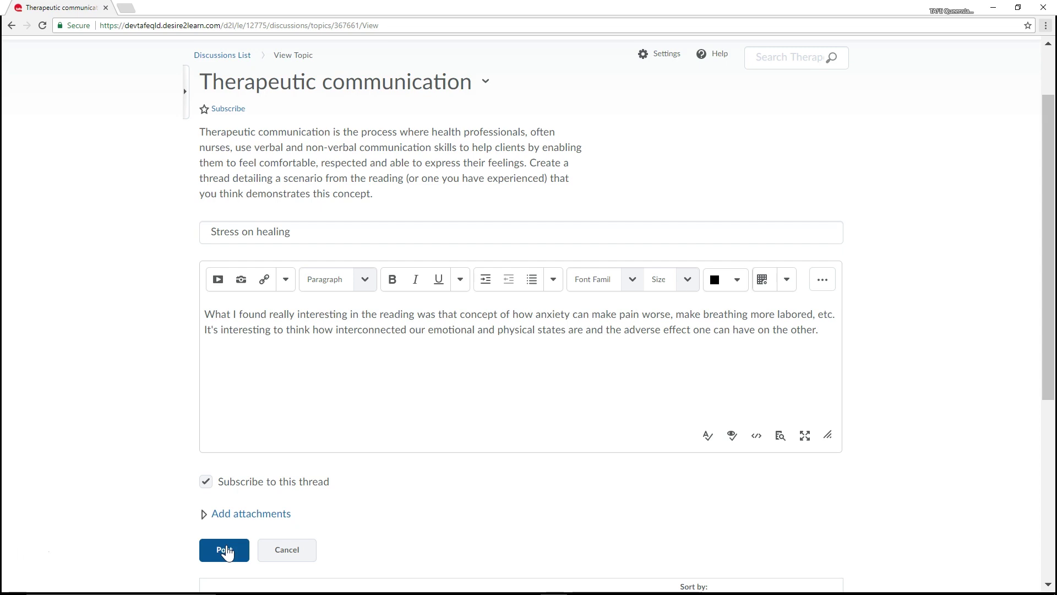
{"action": "left_click", "coordinate": [226, 550]}
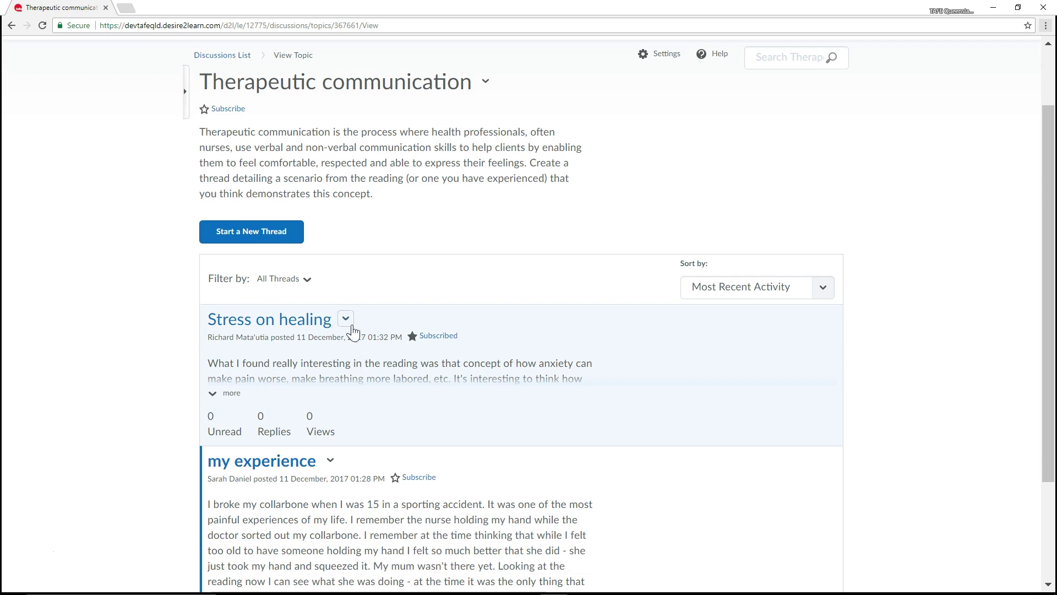
{"action": "left_click", "coordinate": [345, 320]}
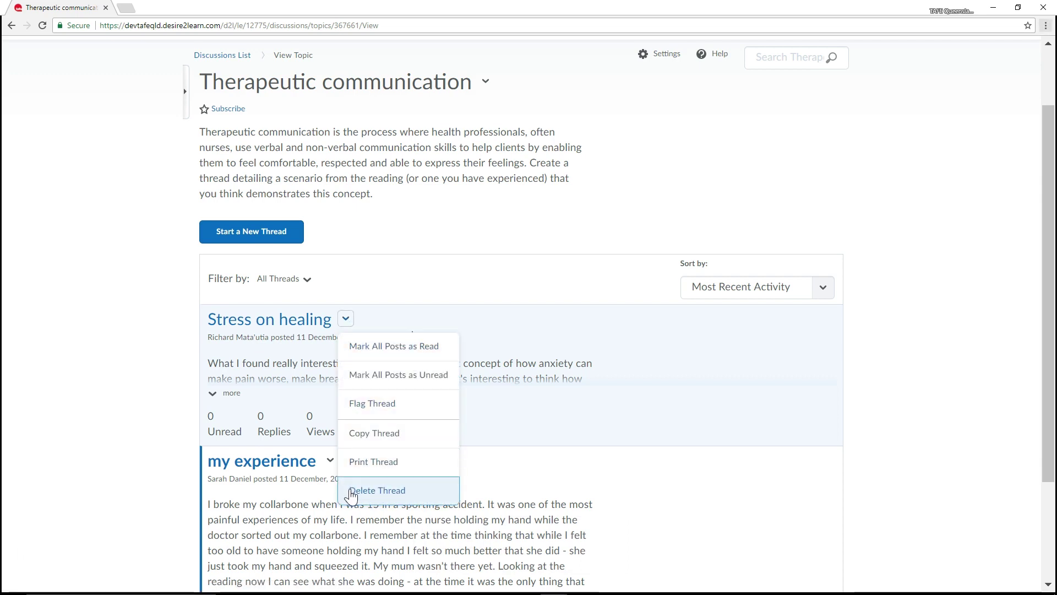
{"action": "left_click", "coordinate": [617, 360]}
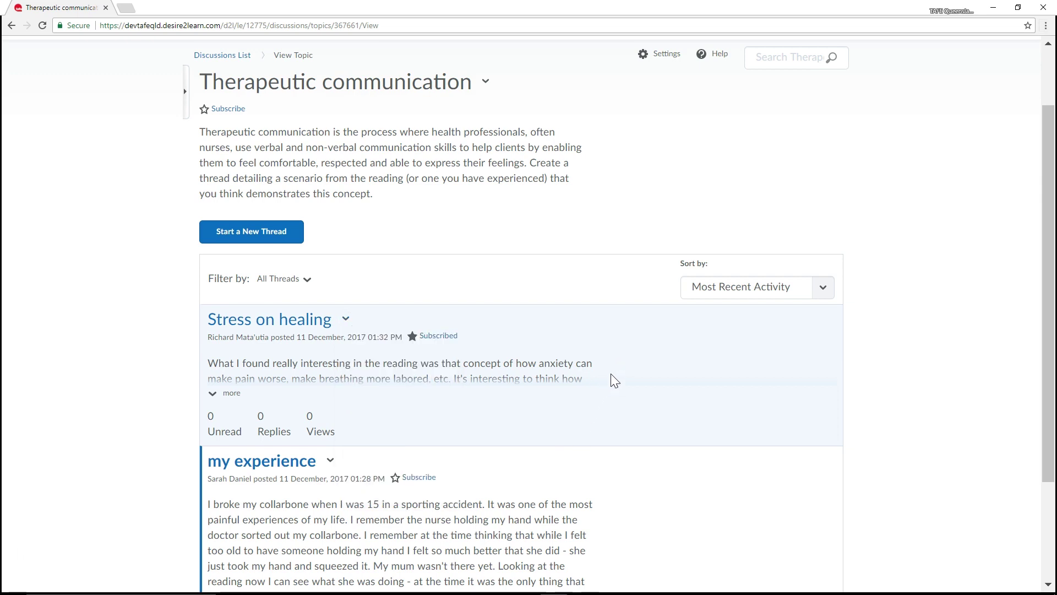
Step: Open the "my experience" thread and begin a reply with "wow - yeah. My brother had a really similar experience"
{"action": "scroll", "coordinate": [455, 491], "scroll_direction": "down", "scroll_amount": 2}
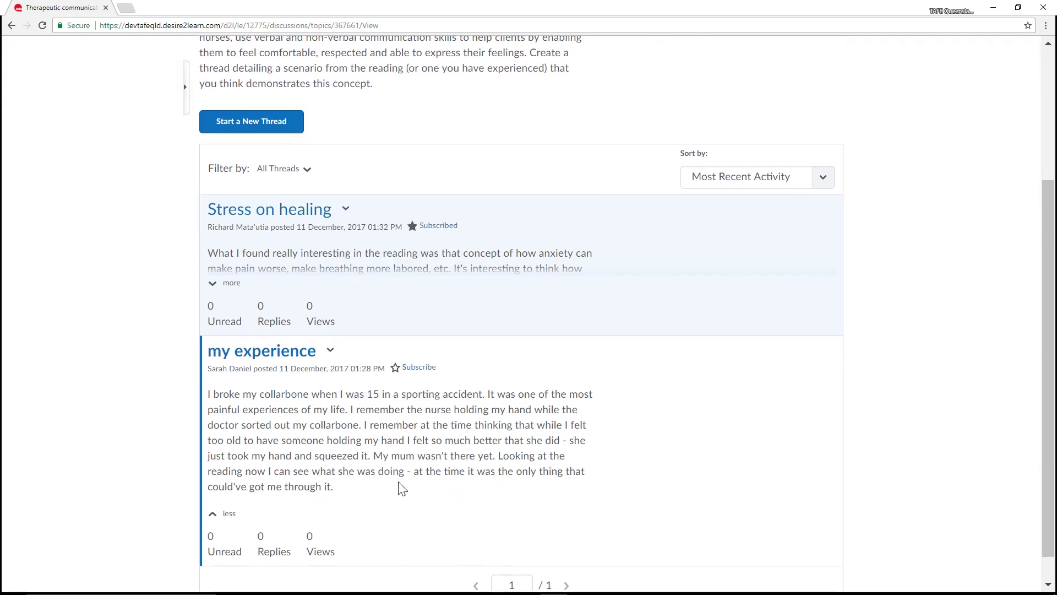
{"action": "left_click", "coordinate": [294, 355]}
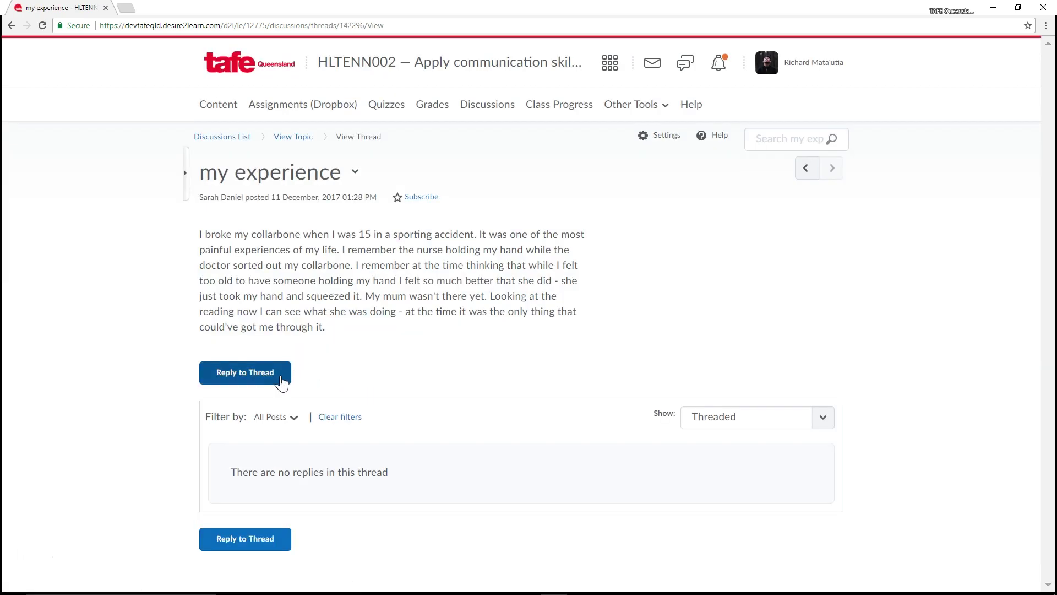
{"action": "left_click", "coordinate": [281, 380]}
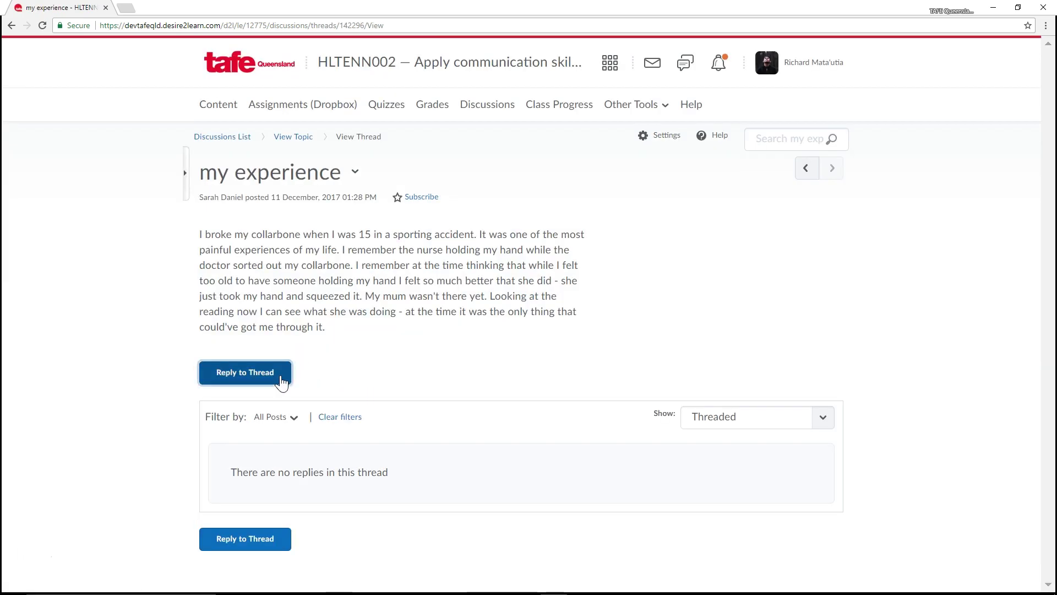
{"action": "left_click", "coordinate": [281, 458]}
{"action": "type", "text": "wow - yeah"}
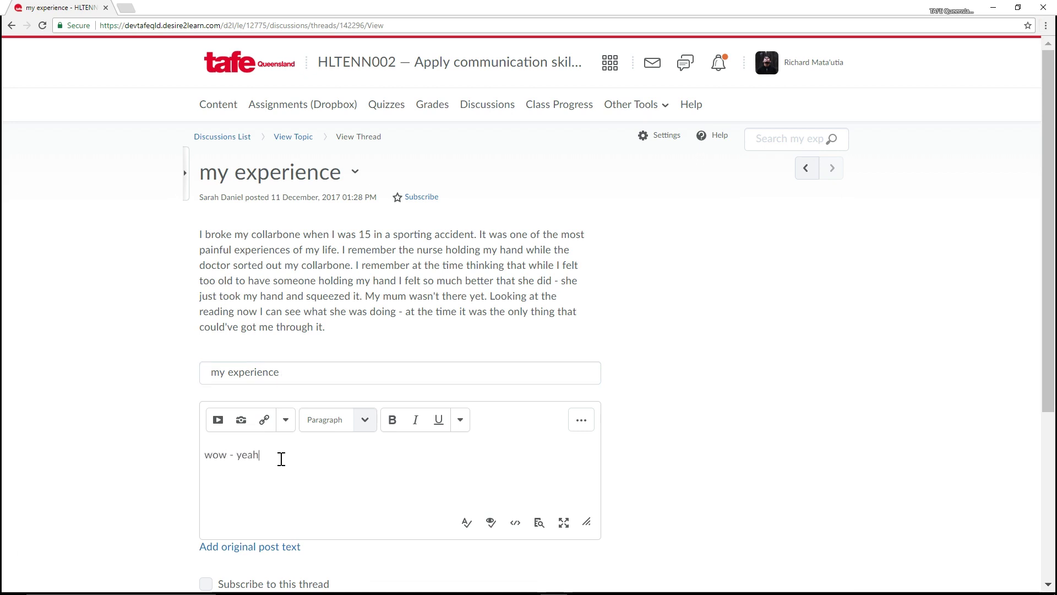
{"action": "type", "text": ". My brother had a really similar experience"}
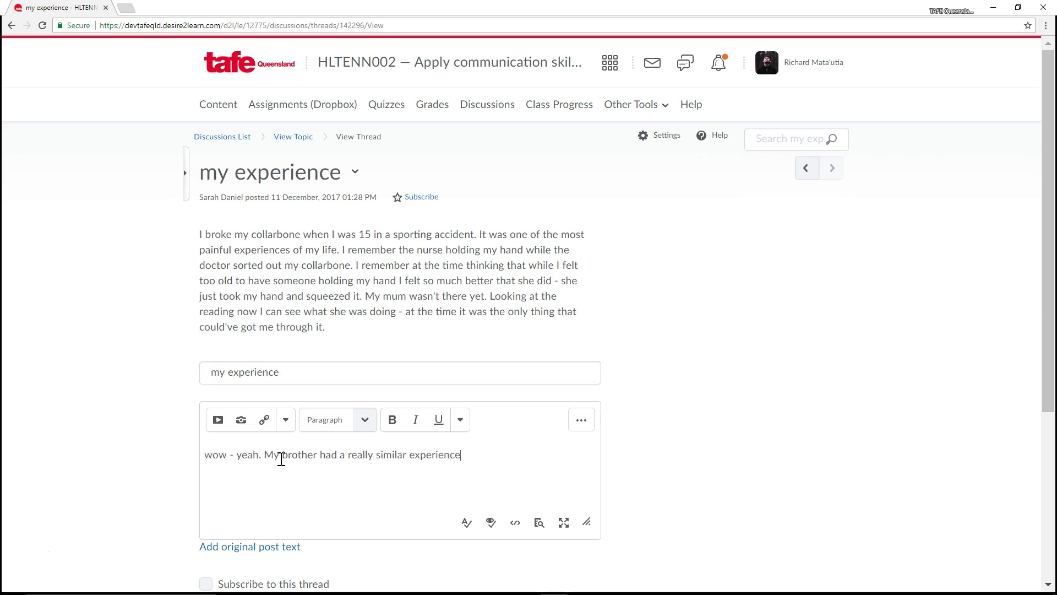
Step: Complete the reply with "when he had an allergic reaction on school camp. Luckily one of the camp staff was a trained nurse." and post it
{"action": "type", "text": " when he had an allergic reaction on school camp. Luckily one of the camp staff was a trained nurse."}
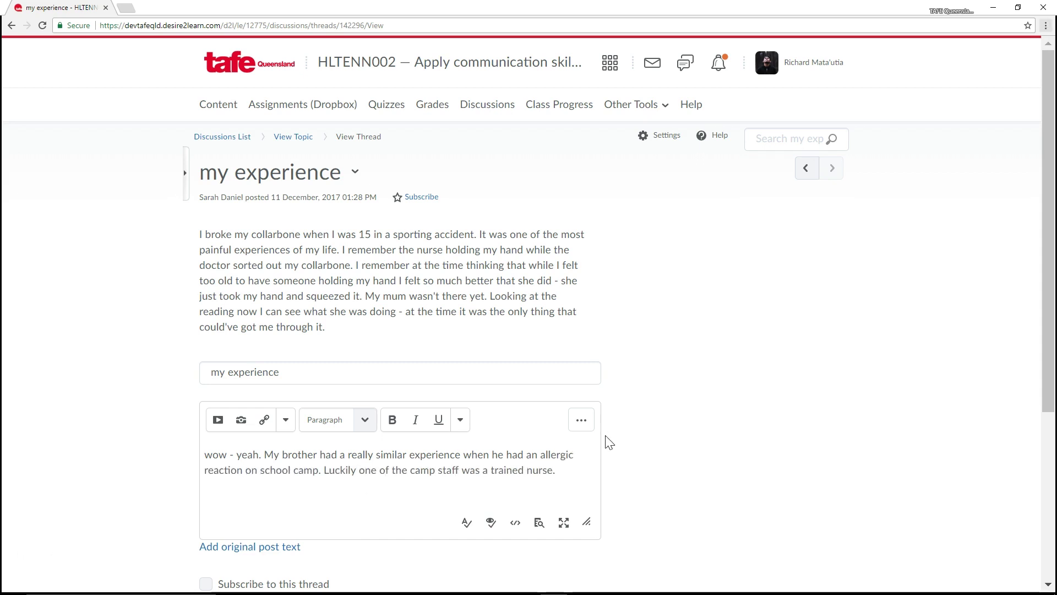
{"action": "scroll", "coordinate": [608, 449], "scroll_direction": "down", "scroll_amount": 4}
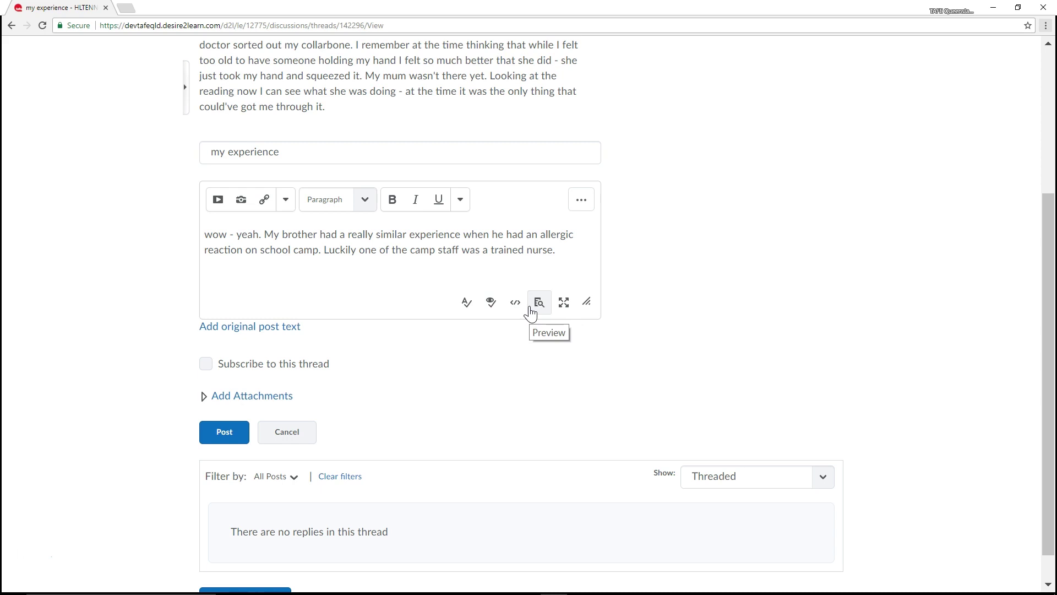
{"action": "left_click", "coordinate": [204, 395]}
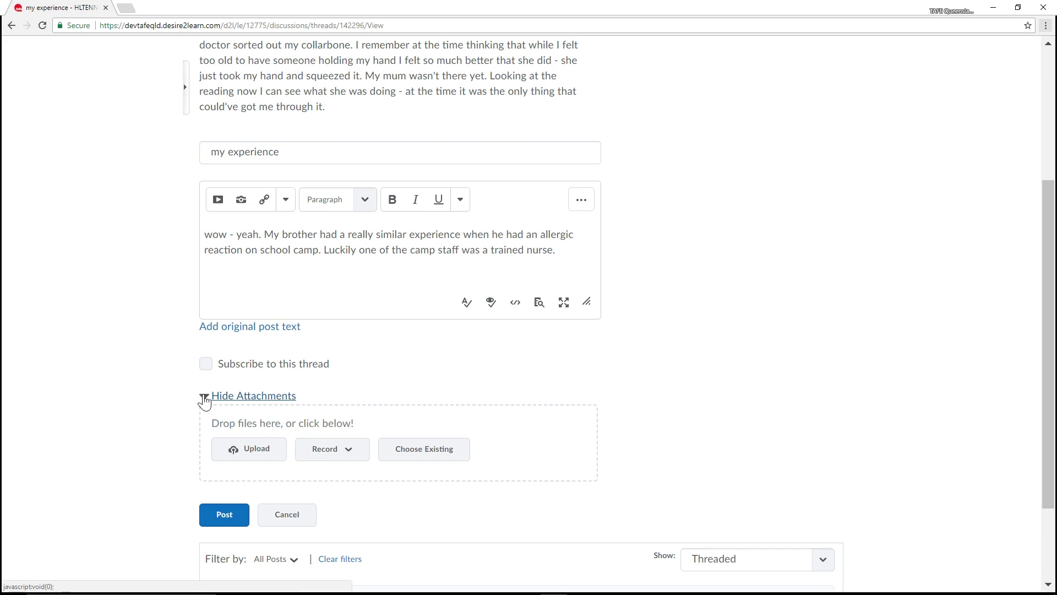
{"action": "left_click", "coordinate": [224, 518]}
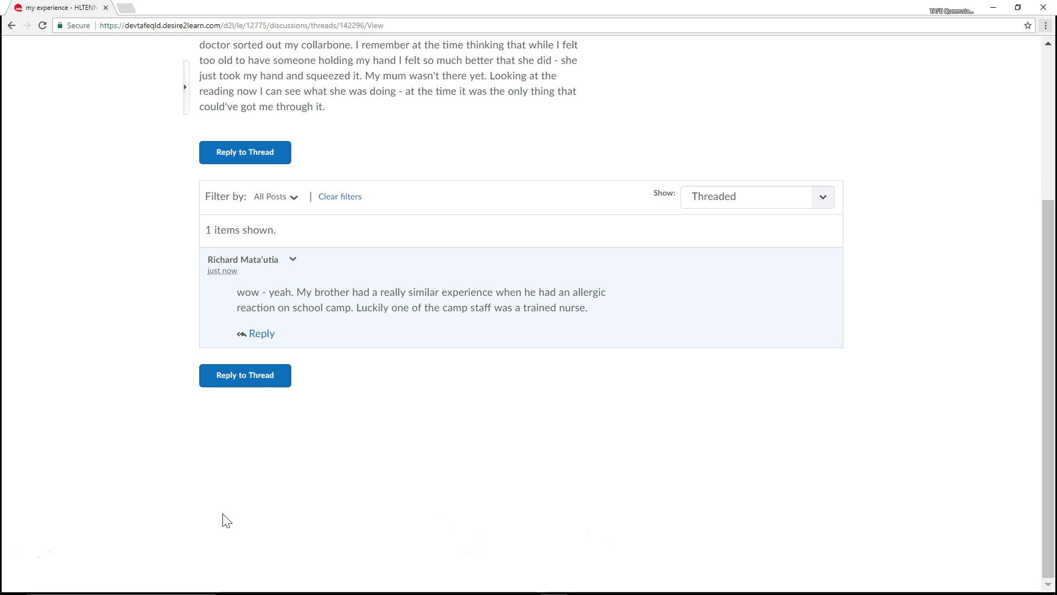
{"action": "scroll", "coordinate": [226, 520], "scroll_direction": "up", "scroll_amount": 2}
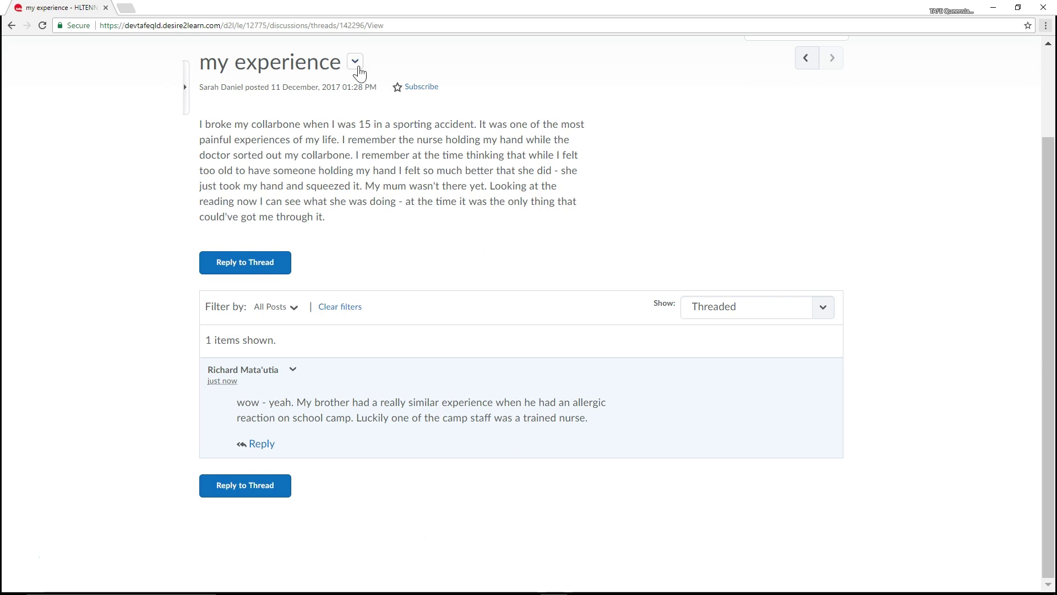
{"action": "left_click", "coordinate": [356, 62]}
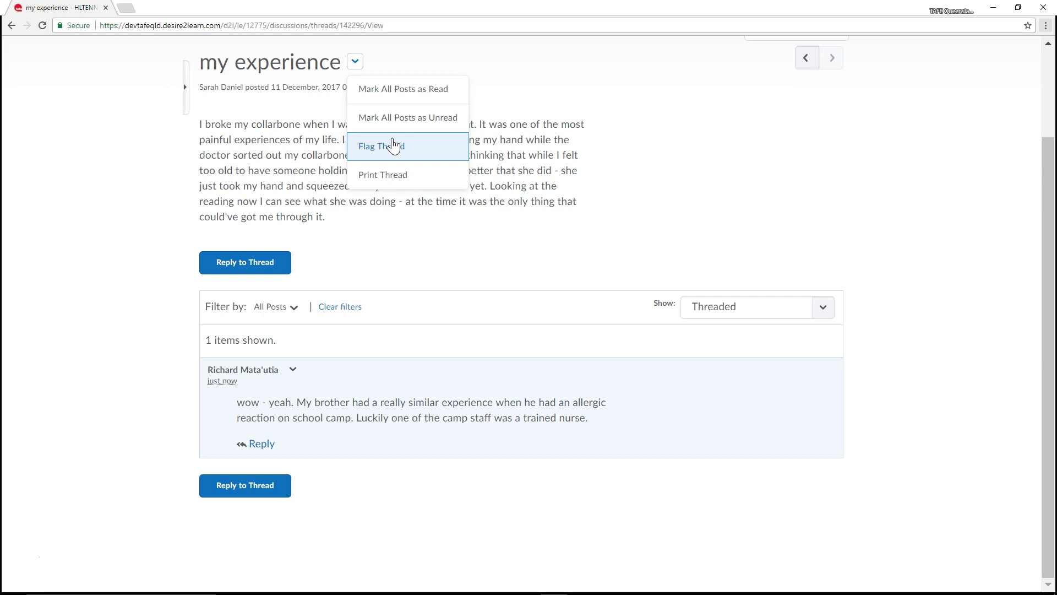
{"action": "left_click", "coordinate": [500, 181]}
Step: Return to the discussions list, open the Weblinks topic and subscribe to it with notifications shown in the minibar only
{"action": "scroll", "coordinate": [412, 249], "scroll_direction": "up", "scroll_amount": 2}
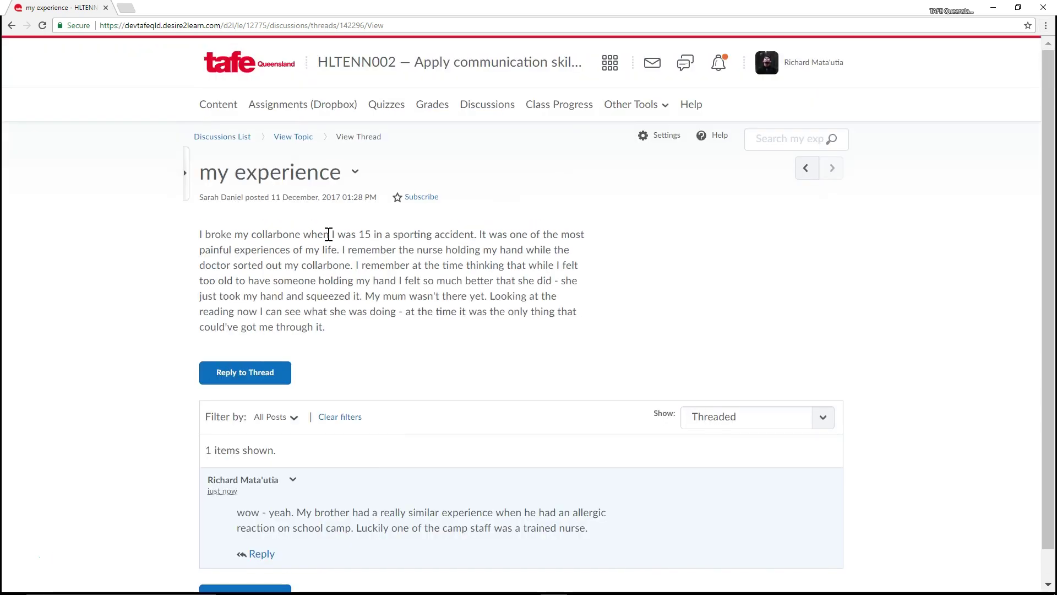
{"action": "left_click", "coordinate": [246, 140]}
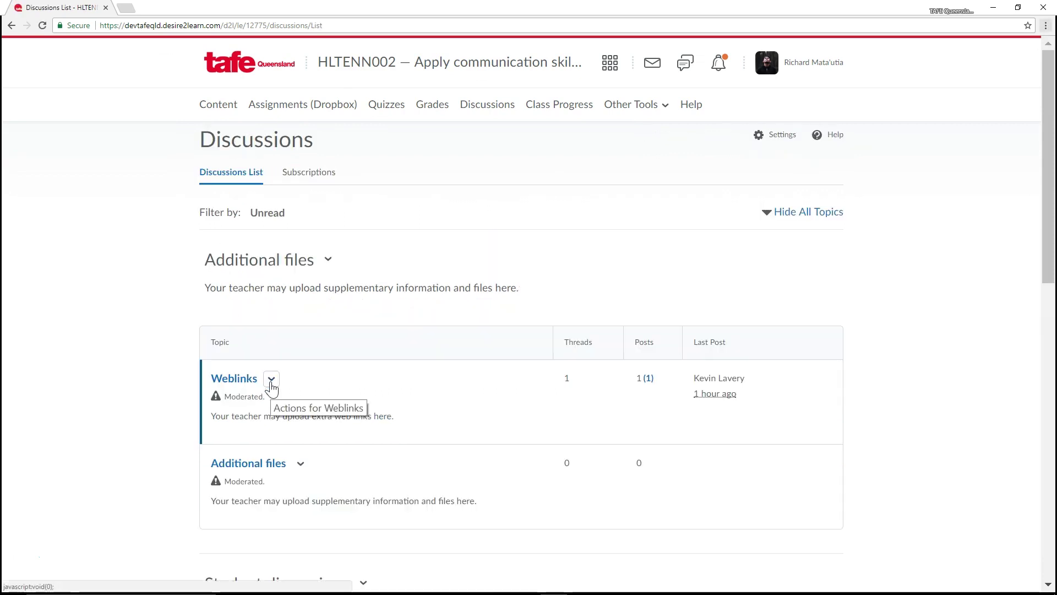
{"action": "left_click", "coordinate": [254, 388]}
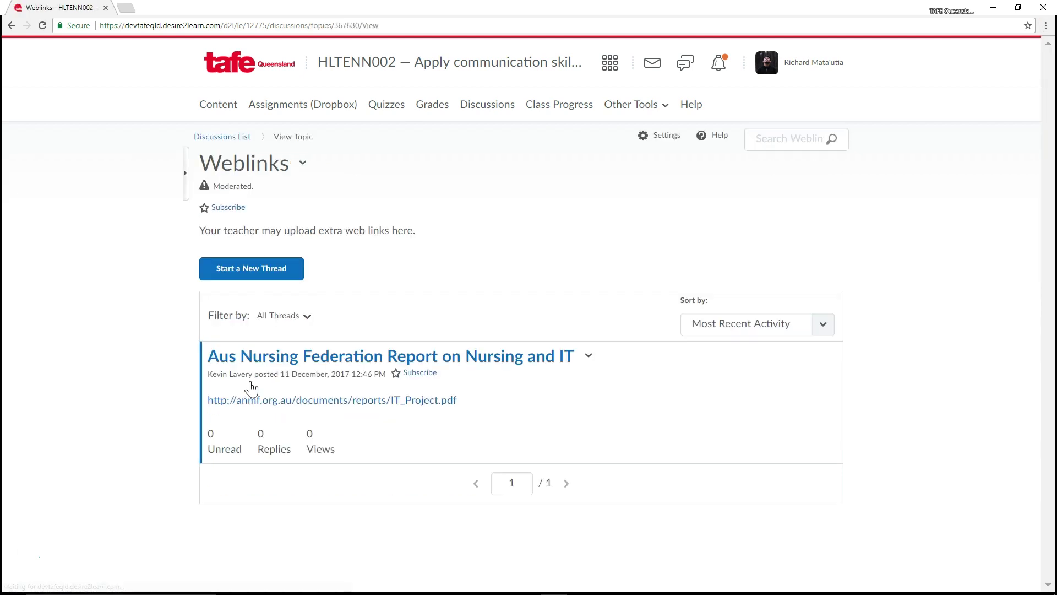
{"action": "left_click", "coordinate": [215, 208]}
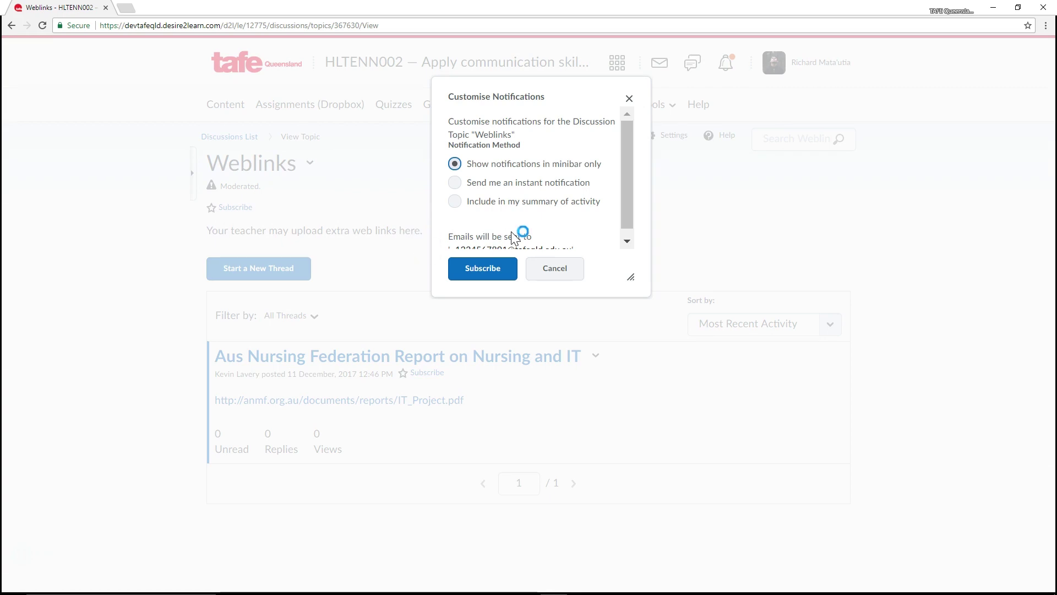
{"action": "left_click", "coordinate": [493, 272]}
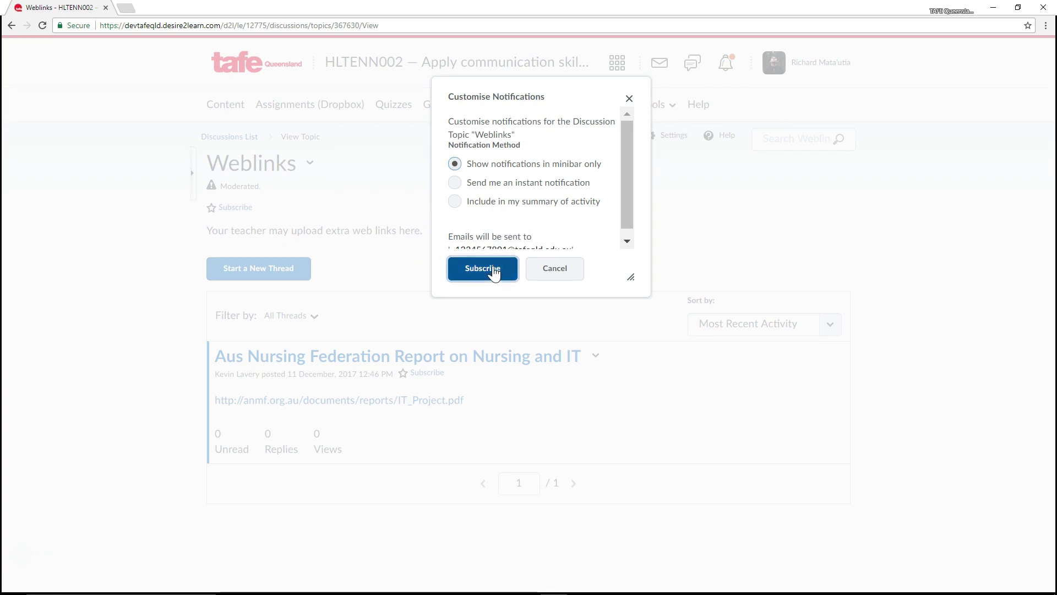